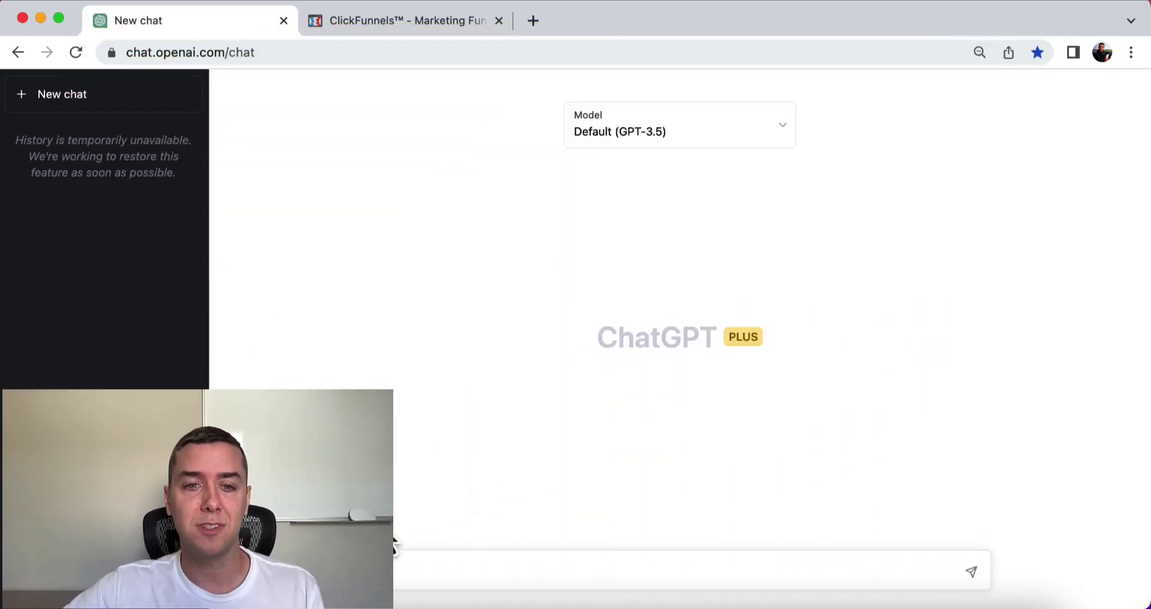
# - Send the prompt 'I want a buyer persona for an anti aging skincare product called "Visibly Young Retinol Cream"'
pyautogui.write('I want a buyer persona fo')
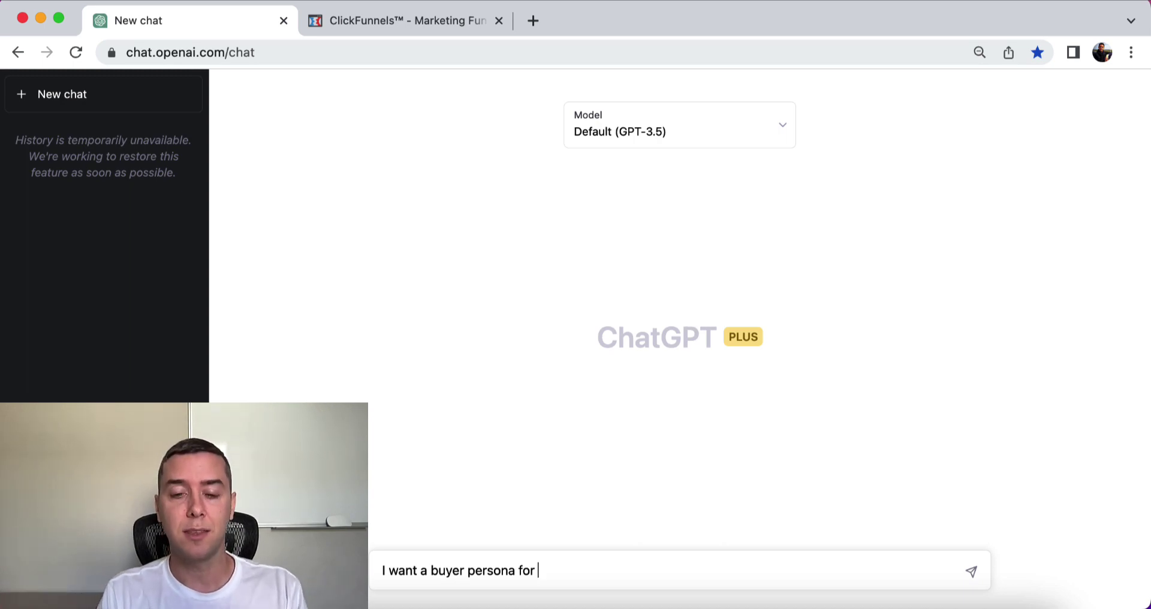
pyautogui.write('r an anti aging skincare pd')
pyautogui.press('BackSpace')
pyautogui.write('roduct called "Visibly Young Retinol Cream')
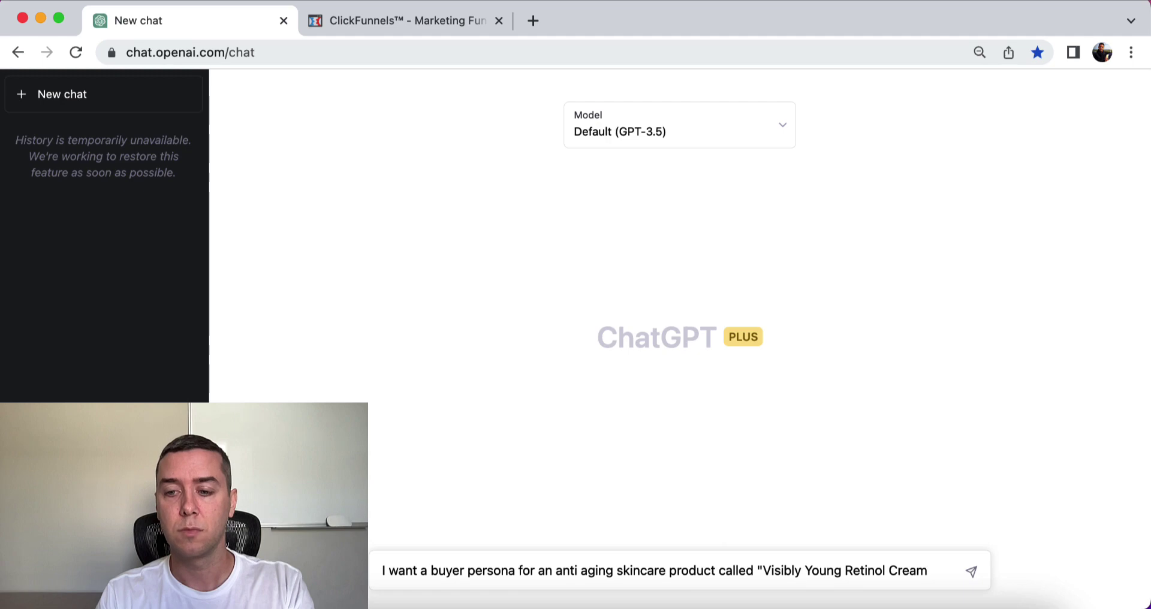
pyautogui.write('"')
pyautogui.press('Return')
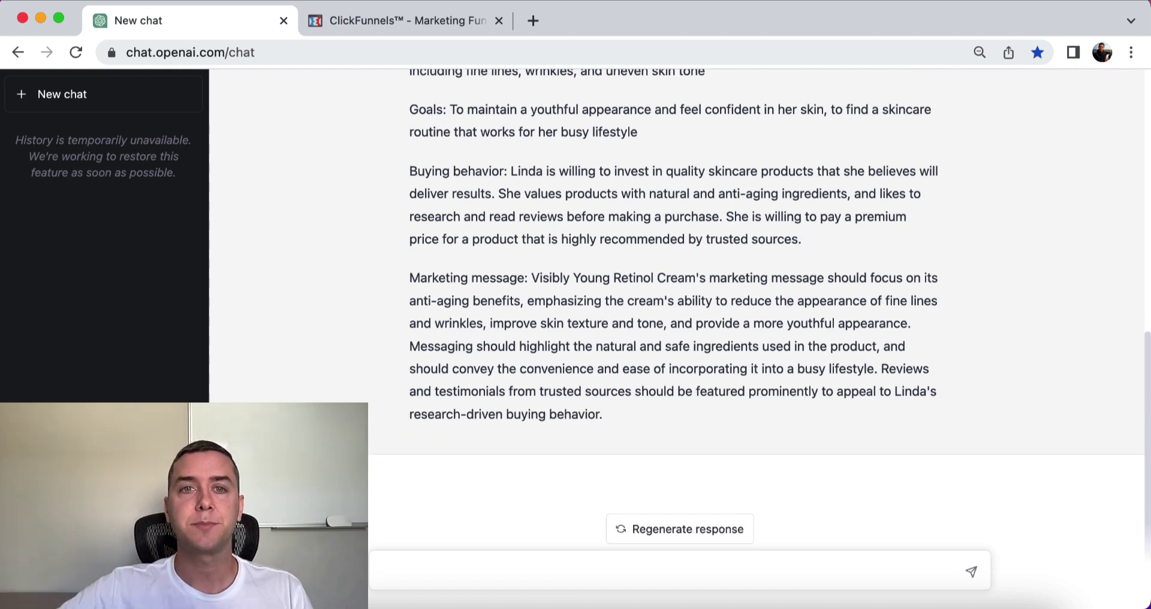
pyautogui.scroll(10, 443, 172)
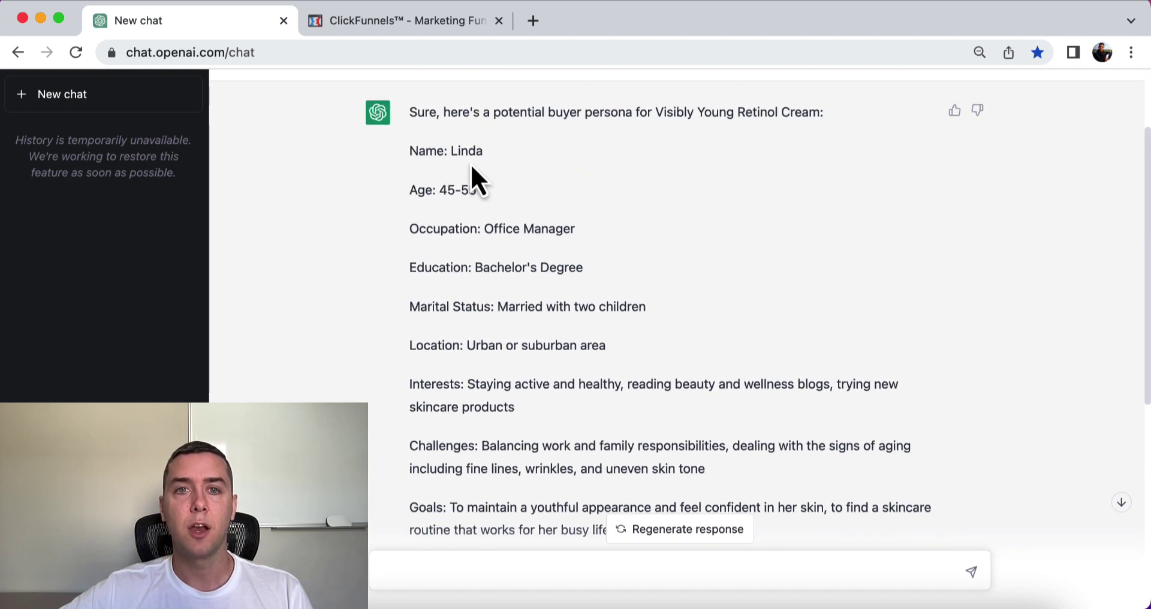
pyautogui.doubleClick(471, 151)
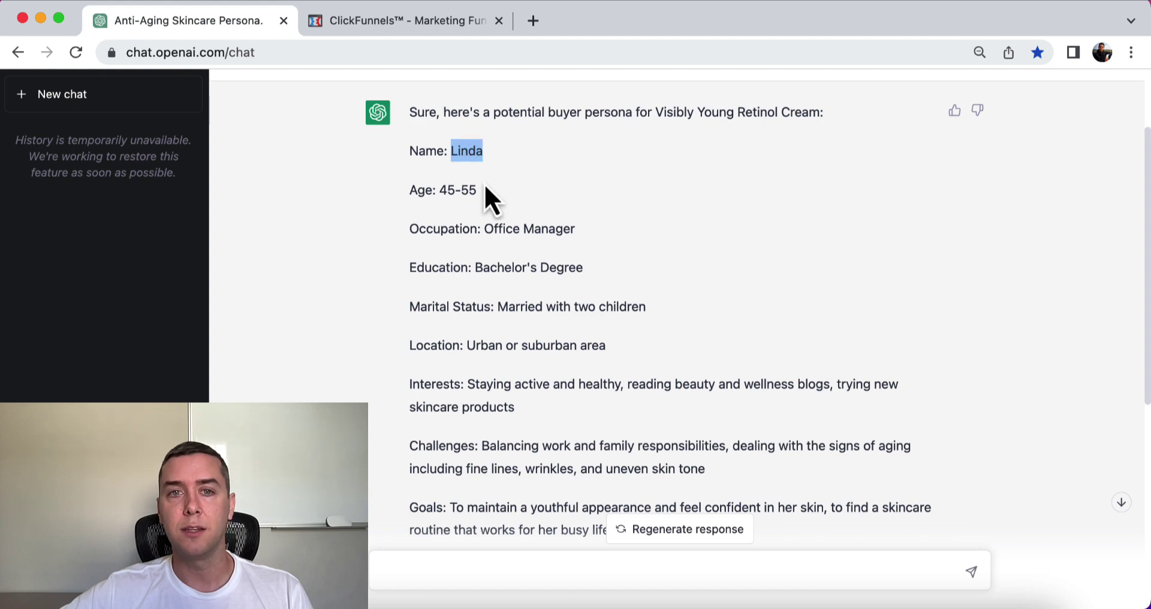
pyautogui.tripleClick(515, 233)
pyautogui.scroll(-2, 437, 231)
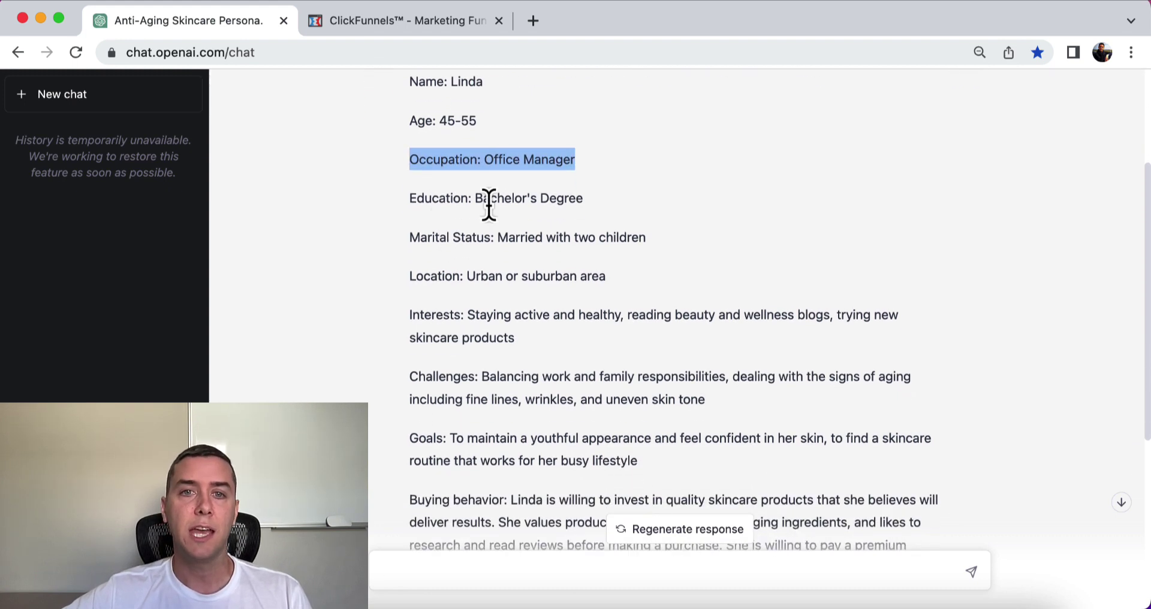
pyautogui.tripleClick(474, 238)
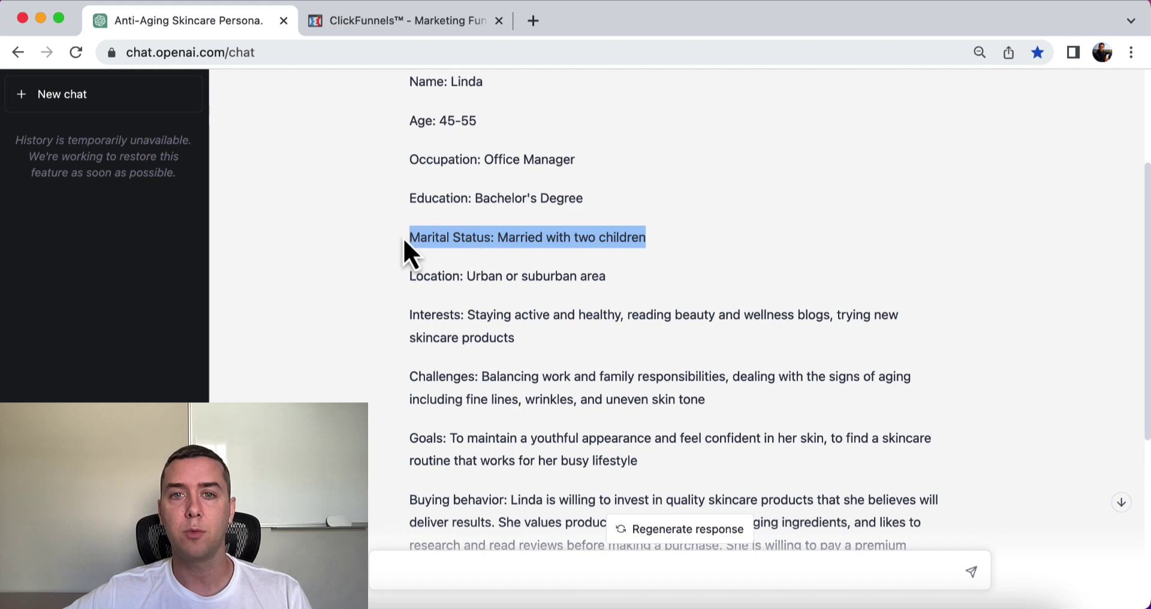
pyautogui.scroll(-2, 389, 243)
pyautogui.scroll(-1, 389, 238)
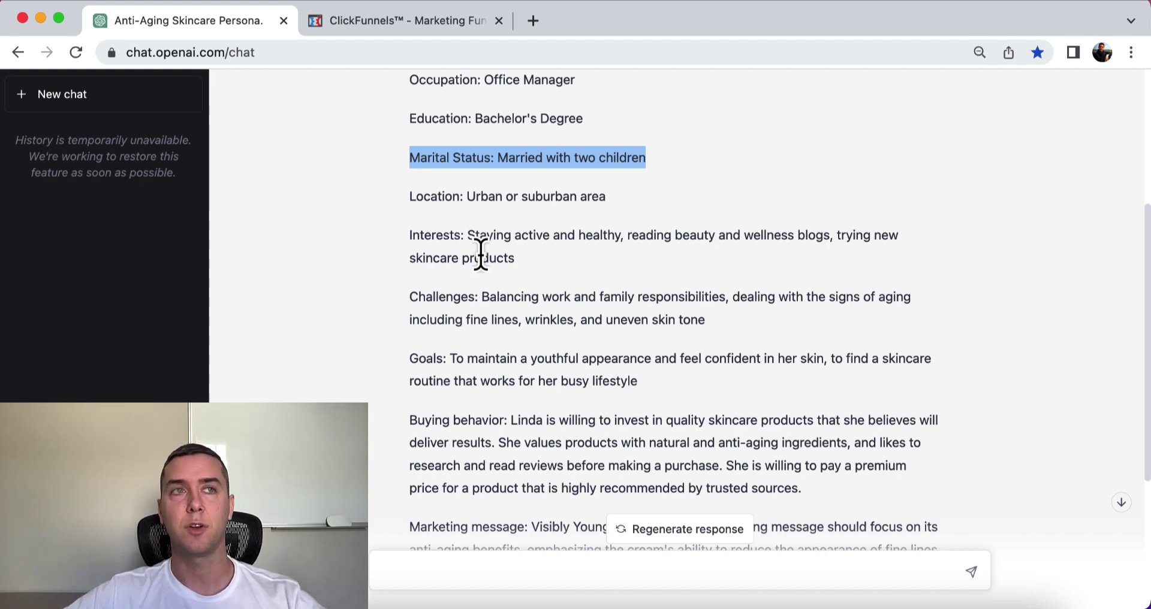
pyautogui.scroll(-5, 482, 248)
pyautogui.scroll(4, 473, 160)
pyautogui.doubleClick(455, 147)
pyautogui.tripleClick(458, 146)
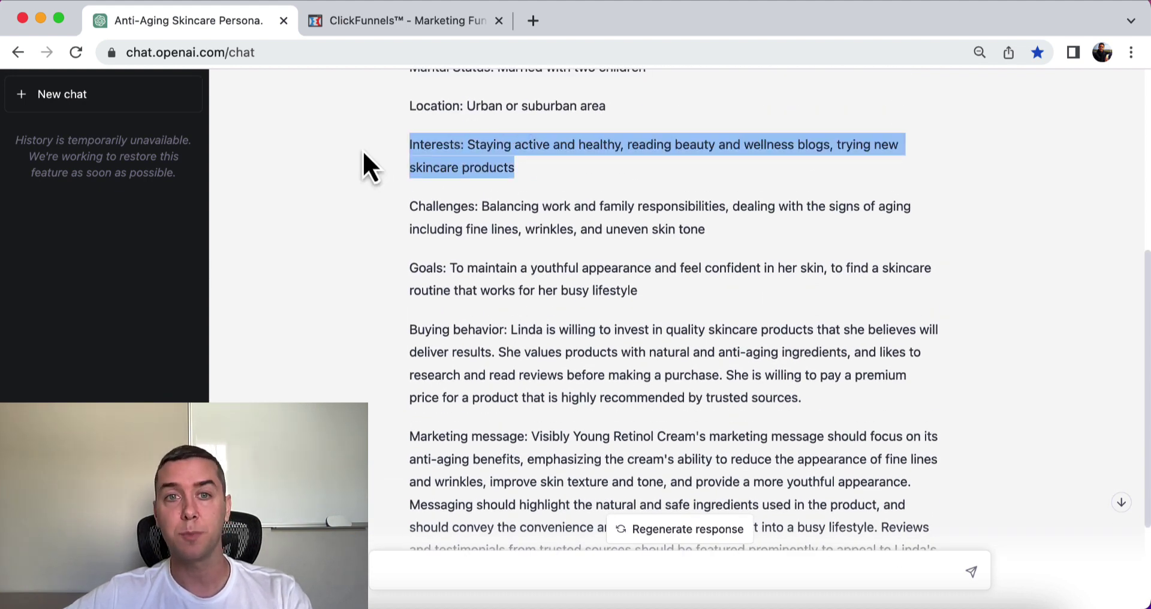
pyautogui.tripleClick(445, 217)
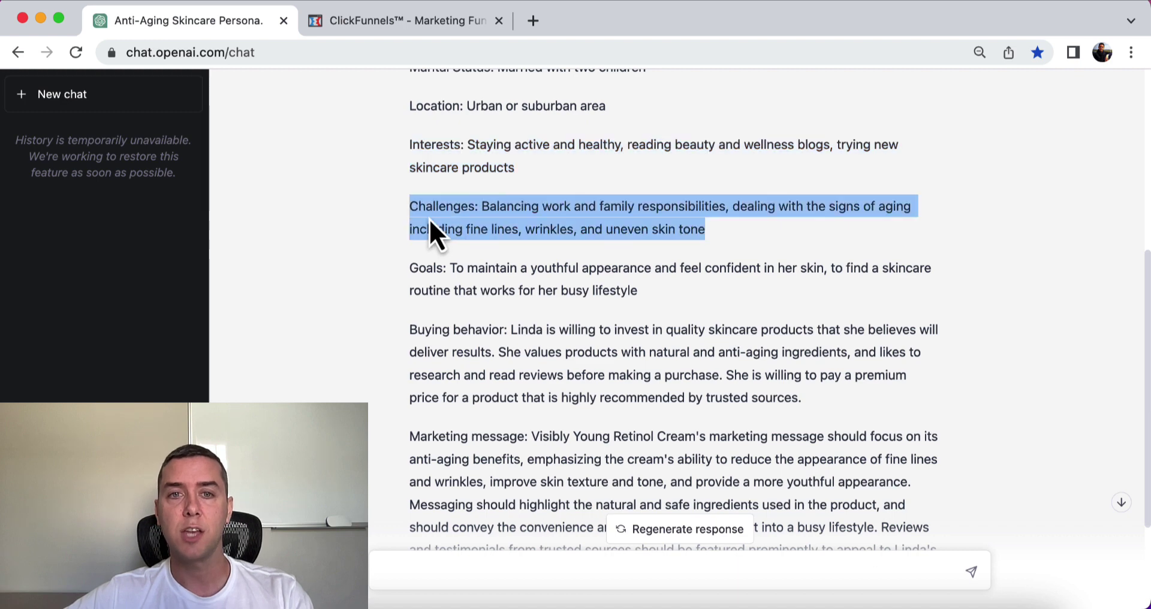
pyautogui.scroll(-3, 355, 224)
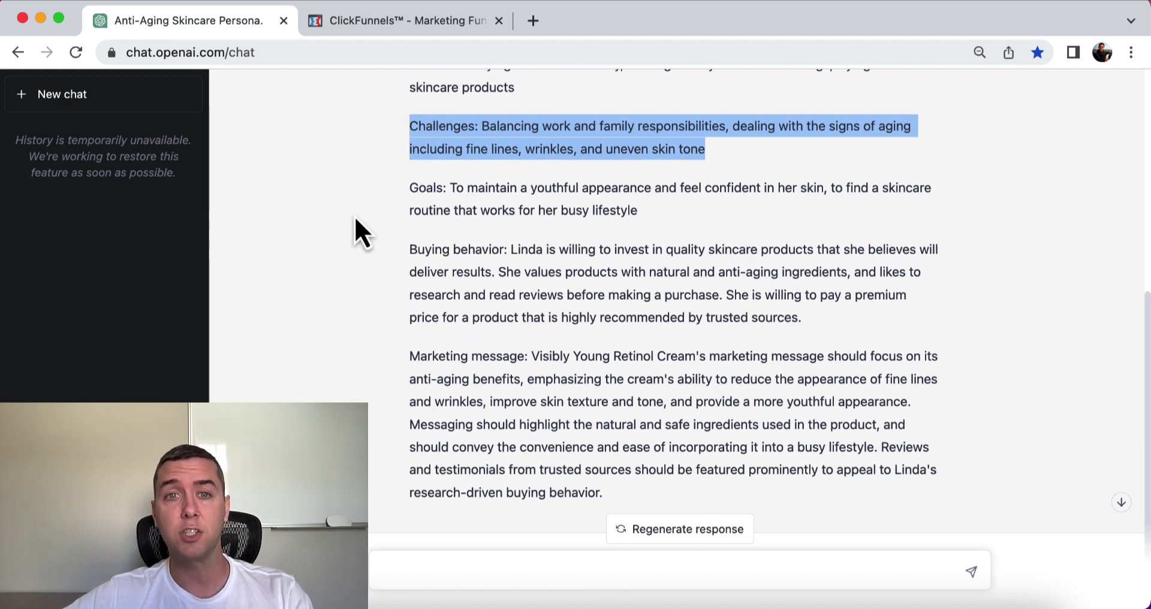
pyautogui.scroll(-1, 488, 185)
pyautogui.tripleClick(488, 183)
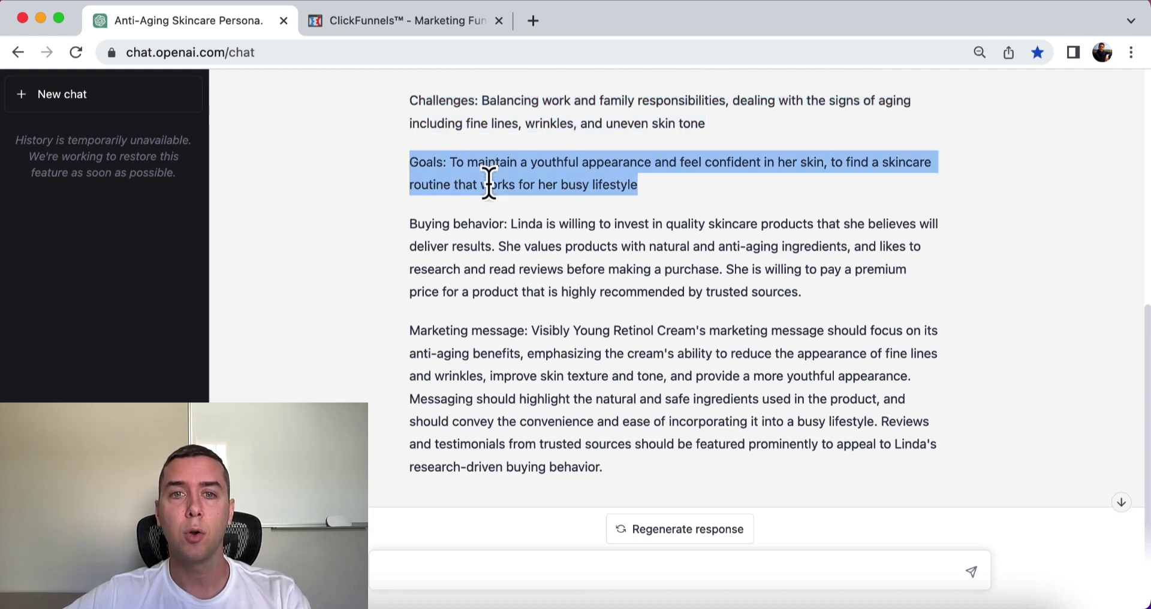
pyautogui.scroll(-2, 356, 184)
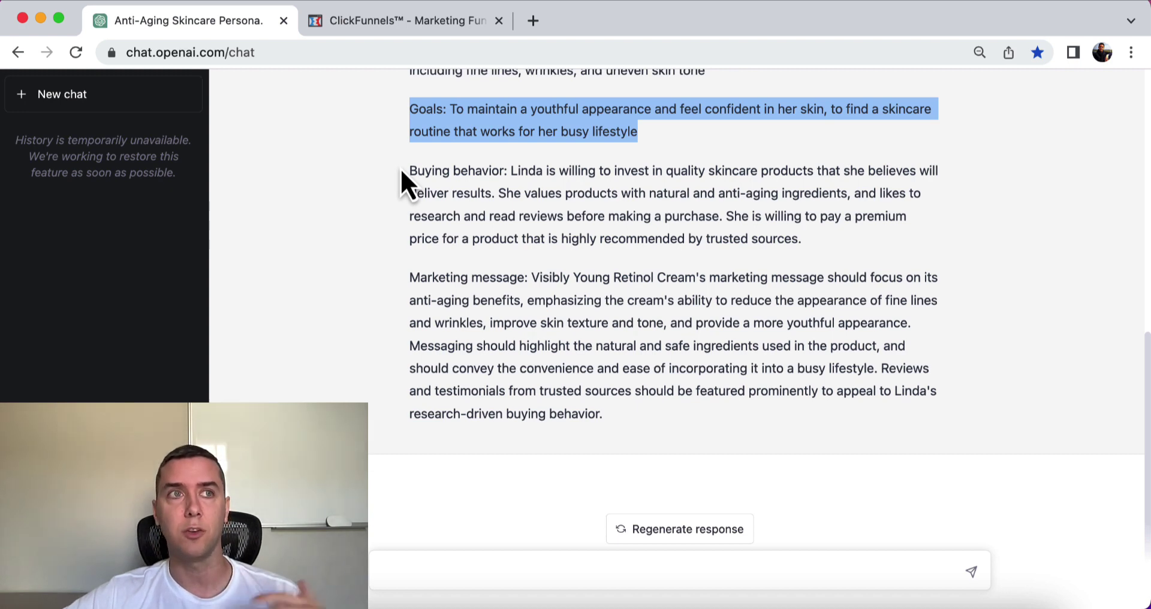
pyautogui.tripleClick(433, 181)
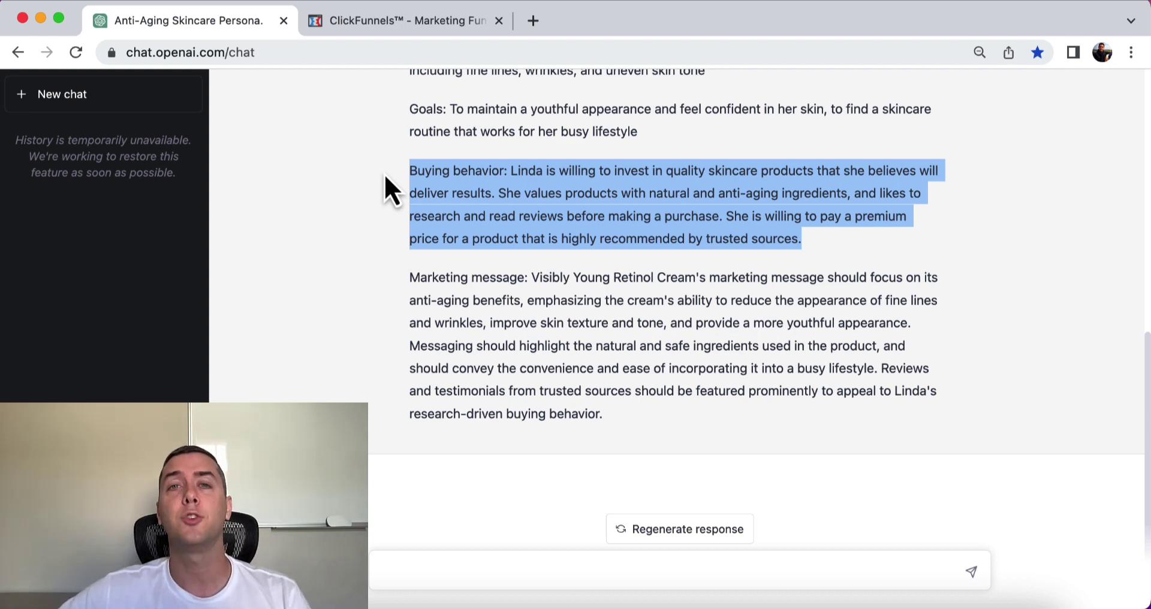
pyautogui.tripleClick(437, 277)
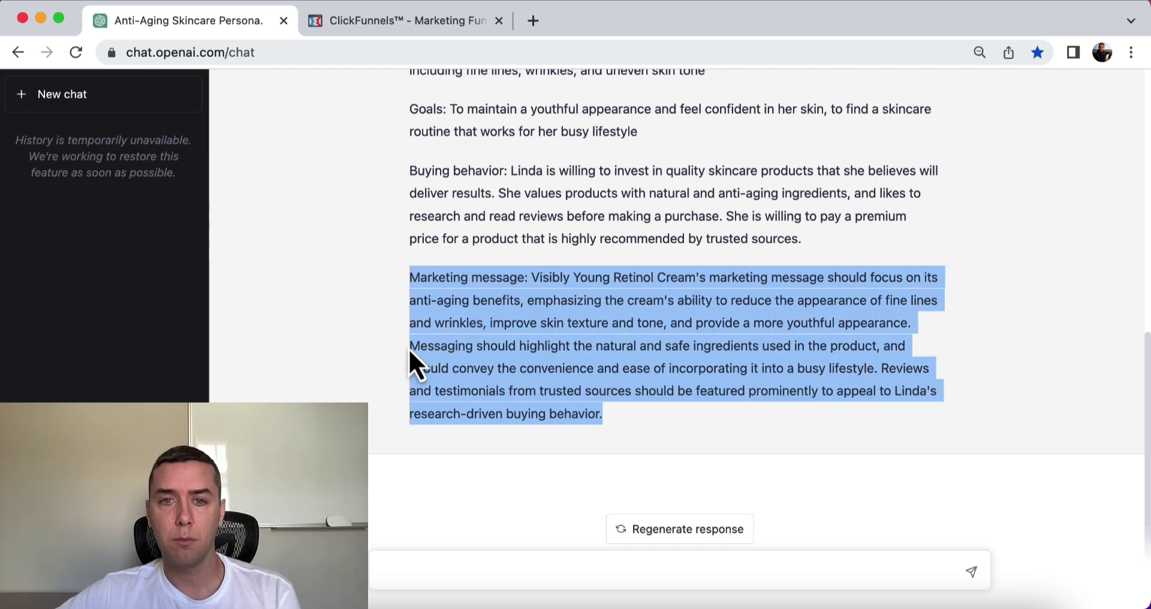
pyautogui.moveTo(412, 347); pyautogui.dragTo(451, 351)
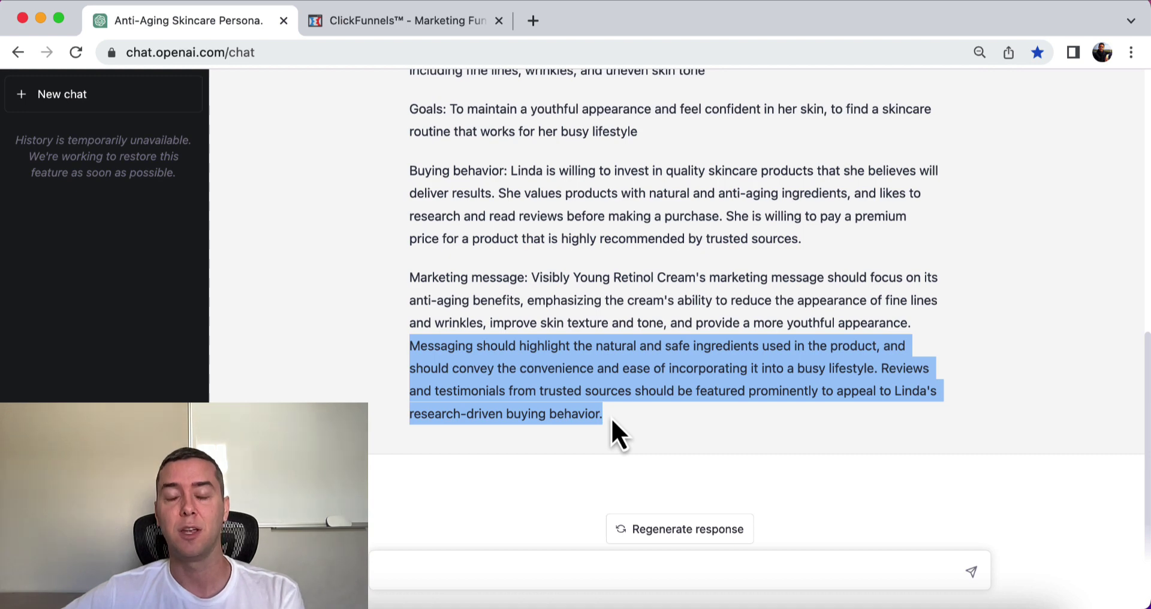
# - Send a follow-up asking for a list of objections the persona might have
pyautogui.click(546, 579)
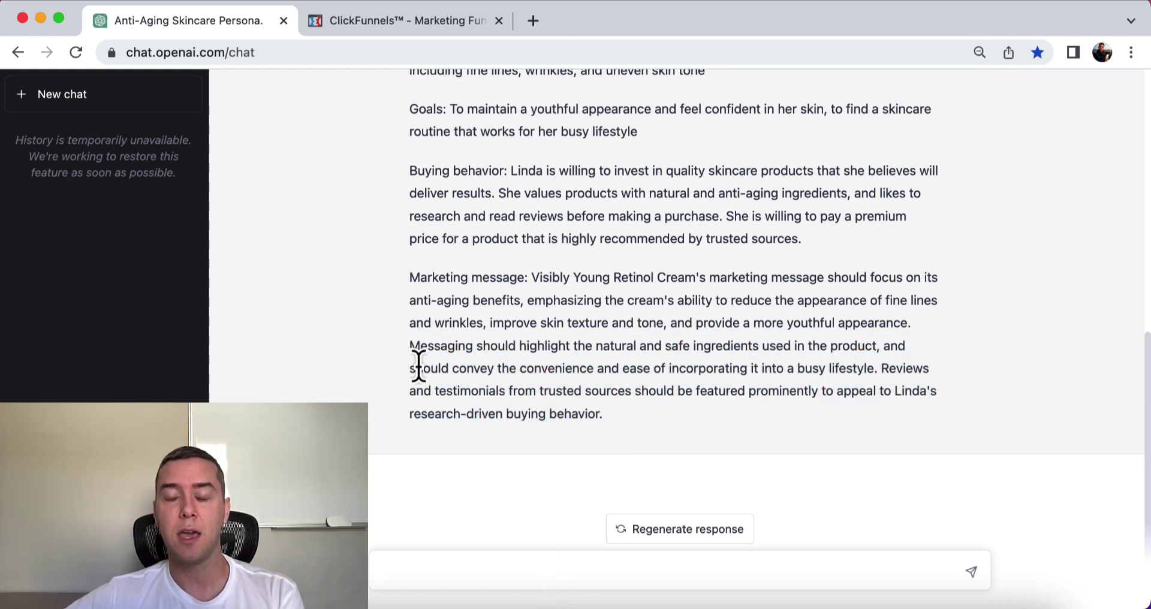
pyautogui.write('Give me ')
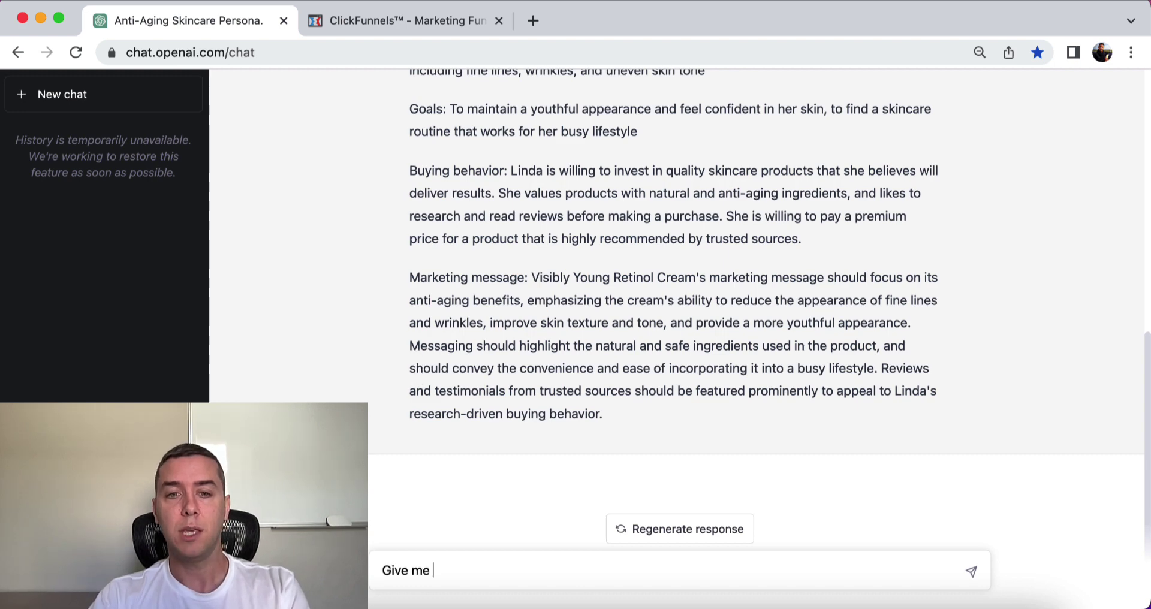
pyautogui.write('a list of objec')
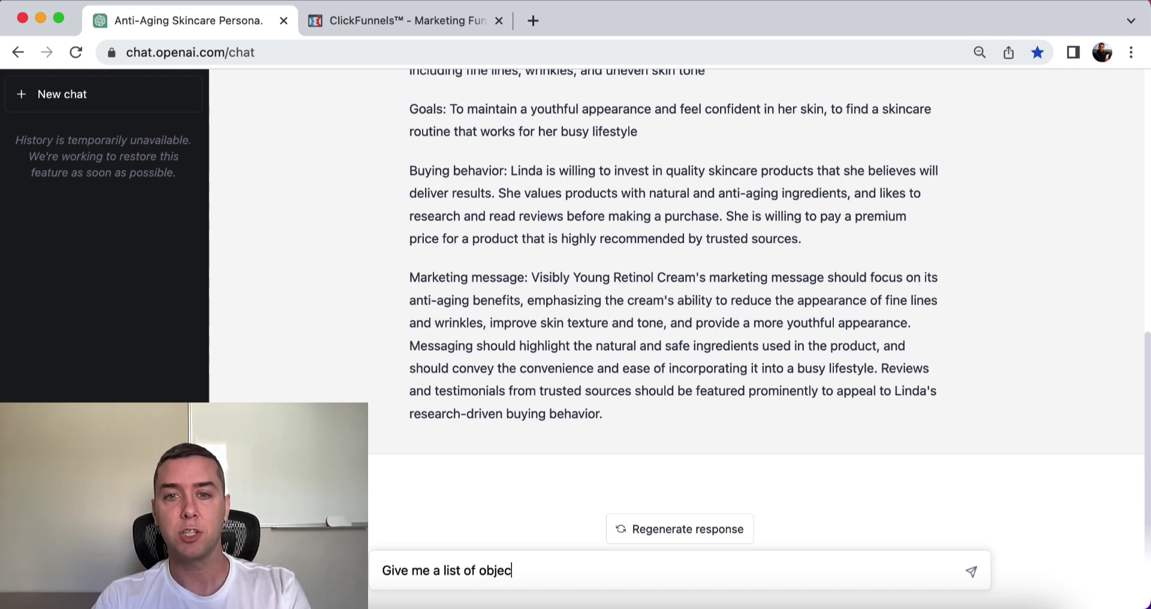
pyautogui.write('tions that')
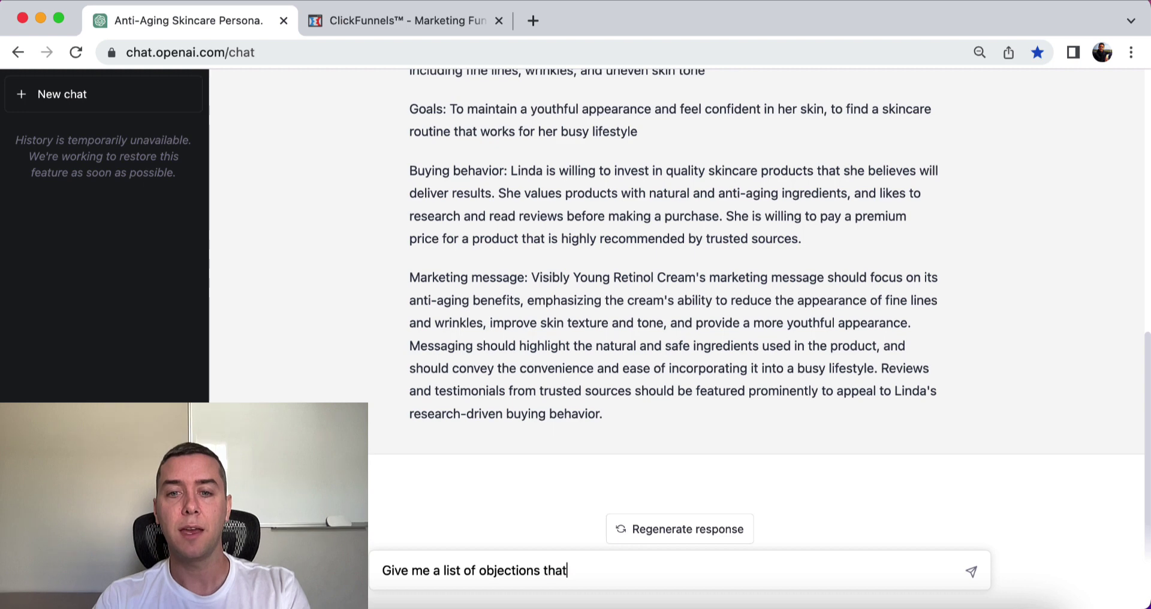
pyautogui.write(' Linda might have')
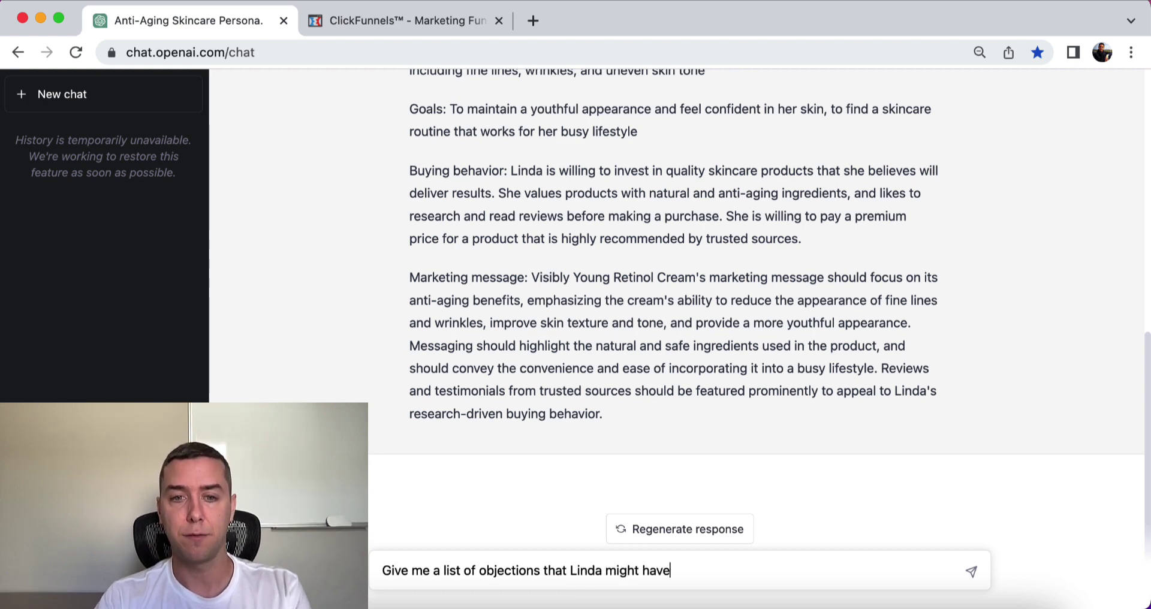
pyautogui.press('Return')
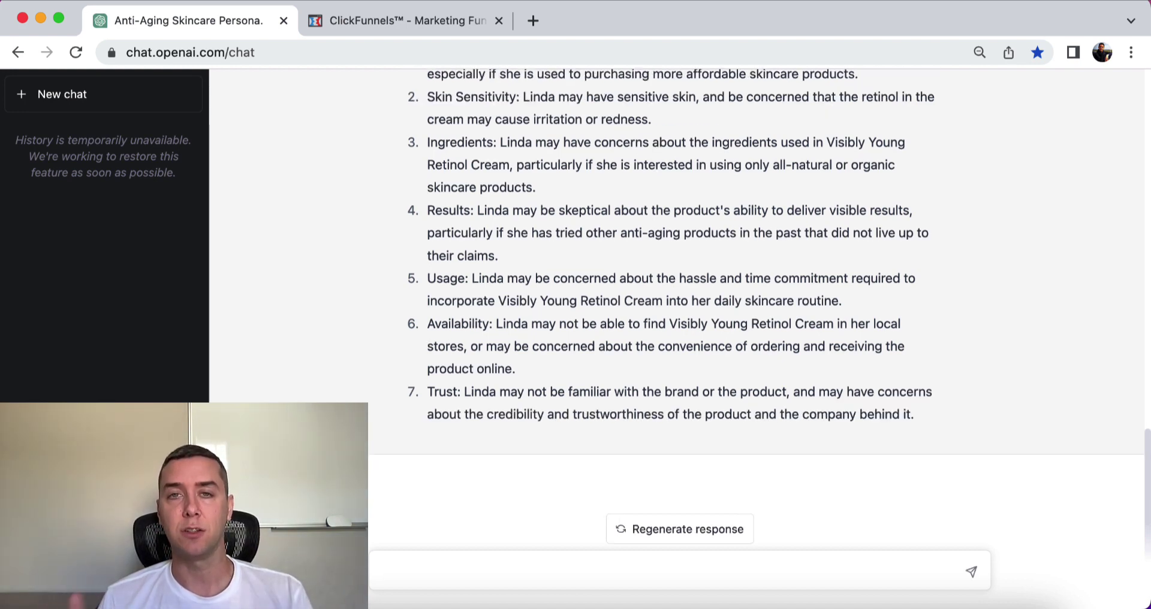
pyautogui.scroll(2, 414, 247)
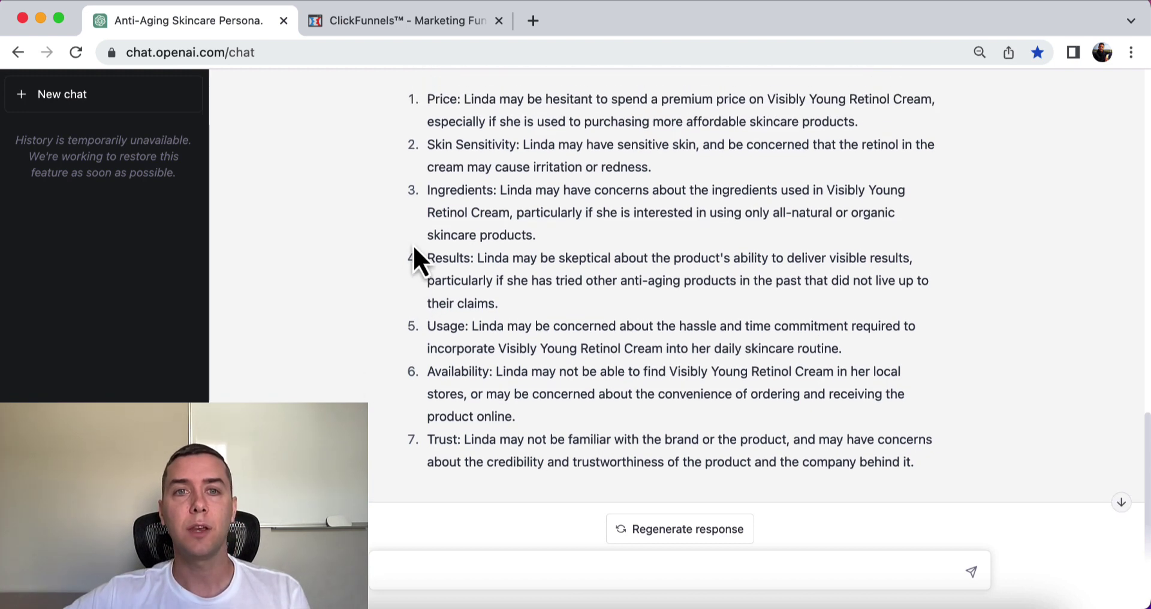
pyautogui.tripleClick(428, 104)
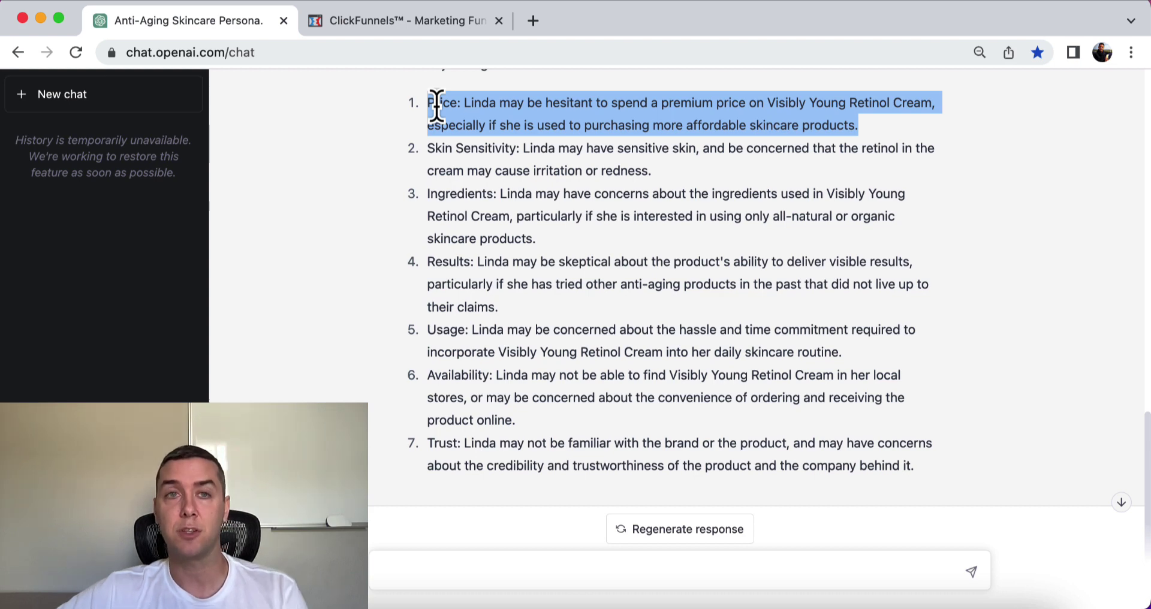
pyautogui.click(456, 147)
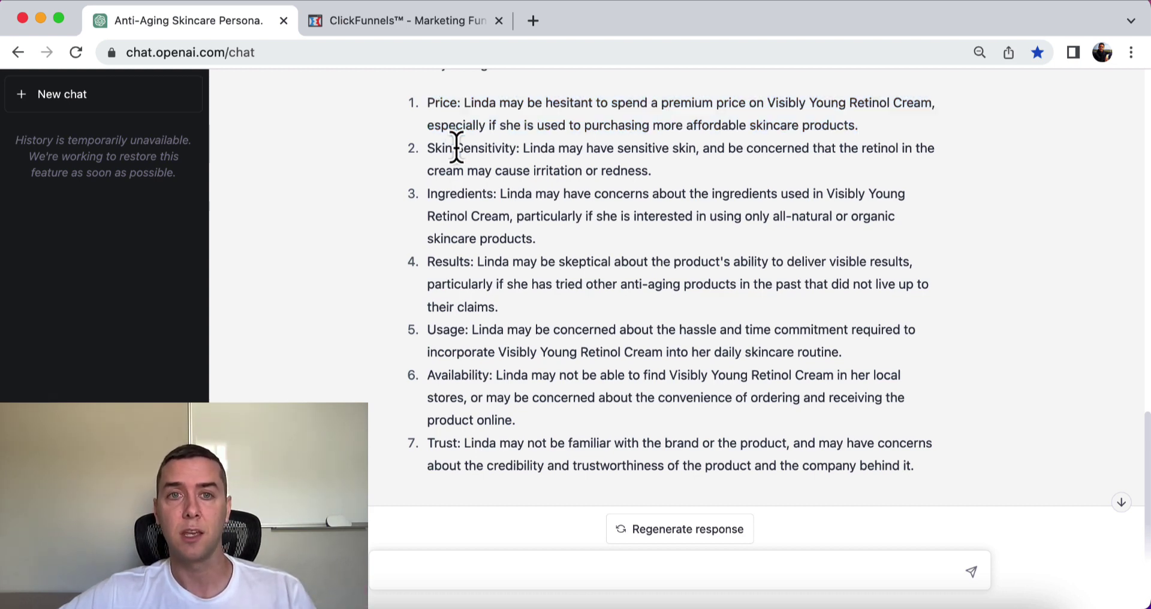
pyautogui.tripleClick(456, 147)
pyautogui.scroll(-2, 456, 147)
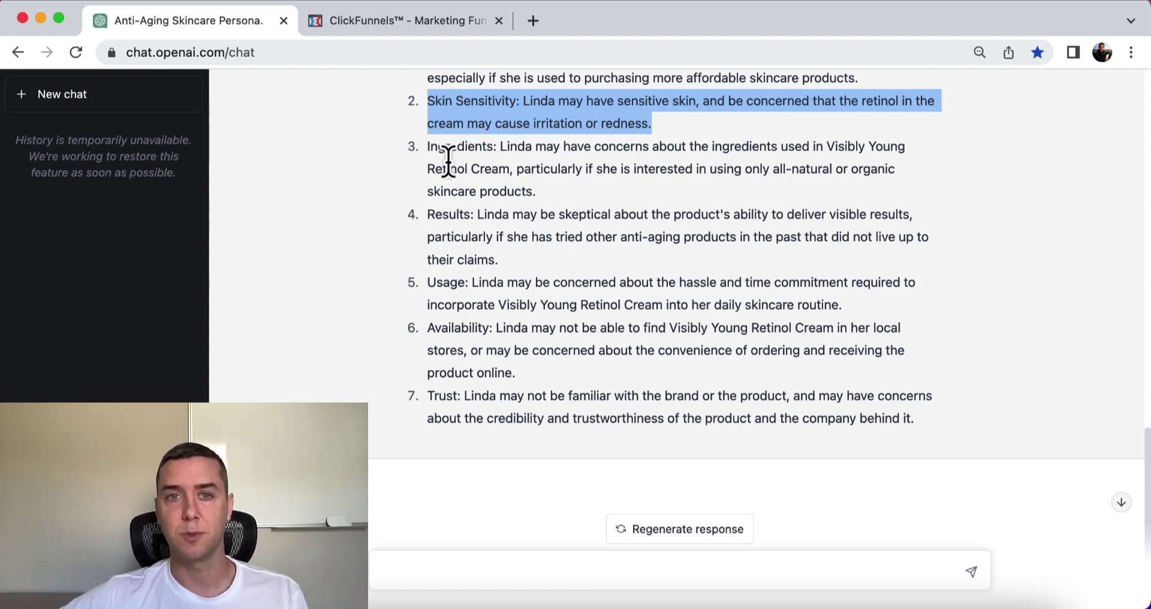
pyautogui.tripleClick(438, 160)
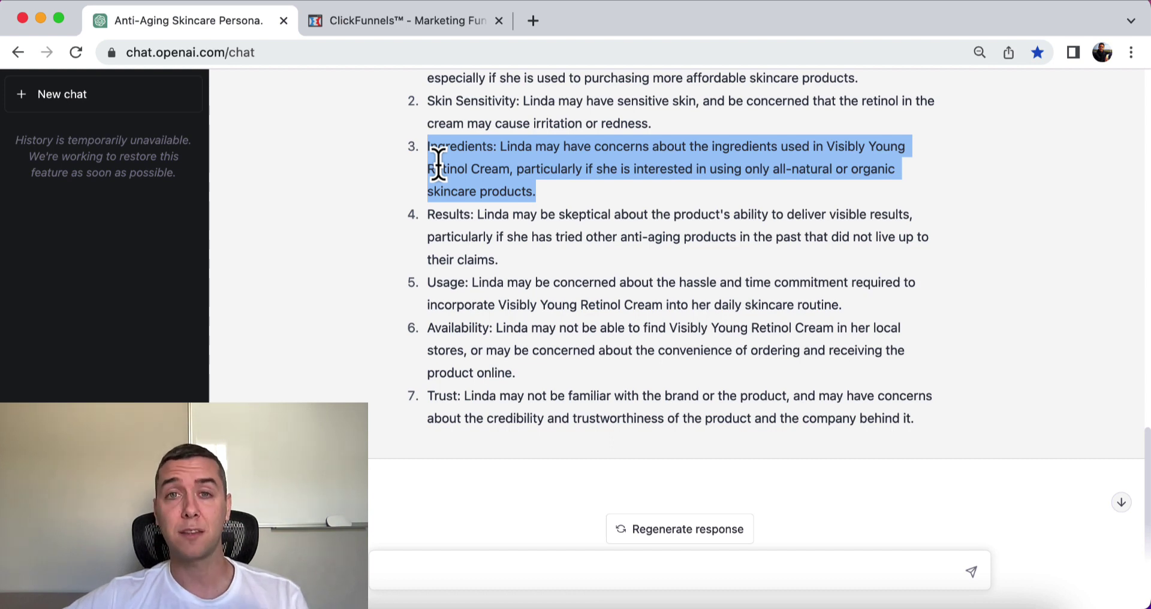
pyautogui.doubleClick(456, 213)
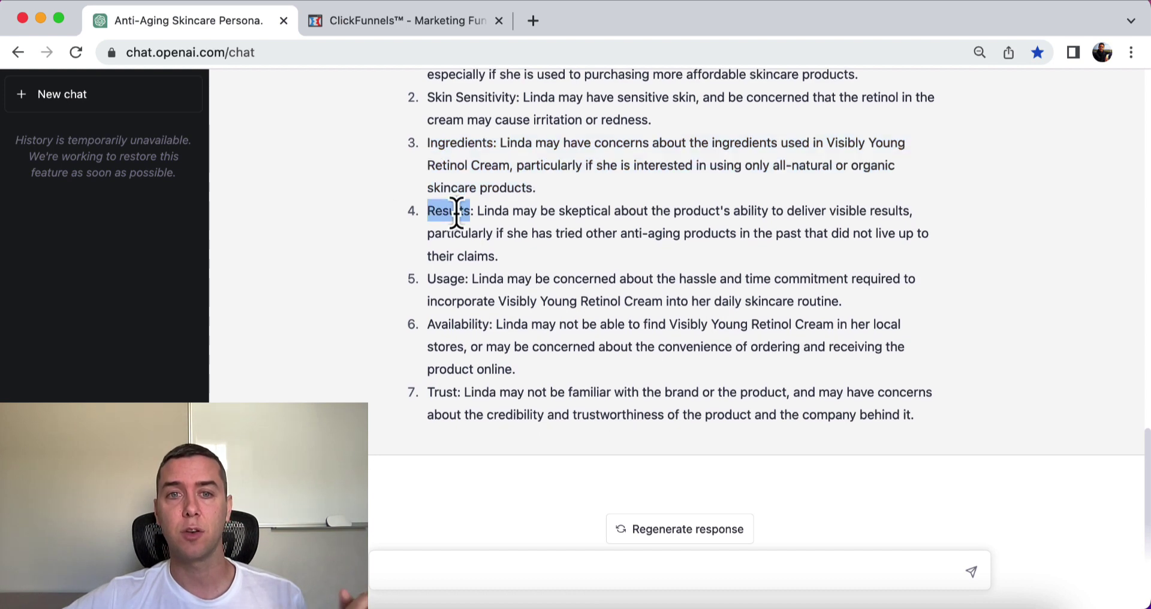
pyautogui.click(390, 240)
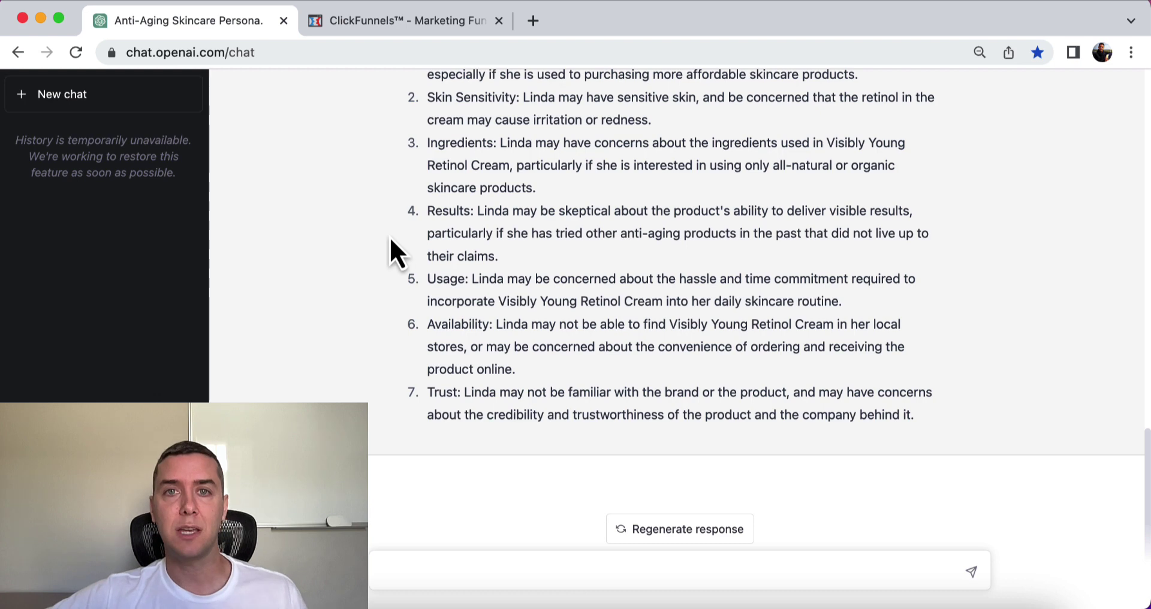